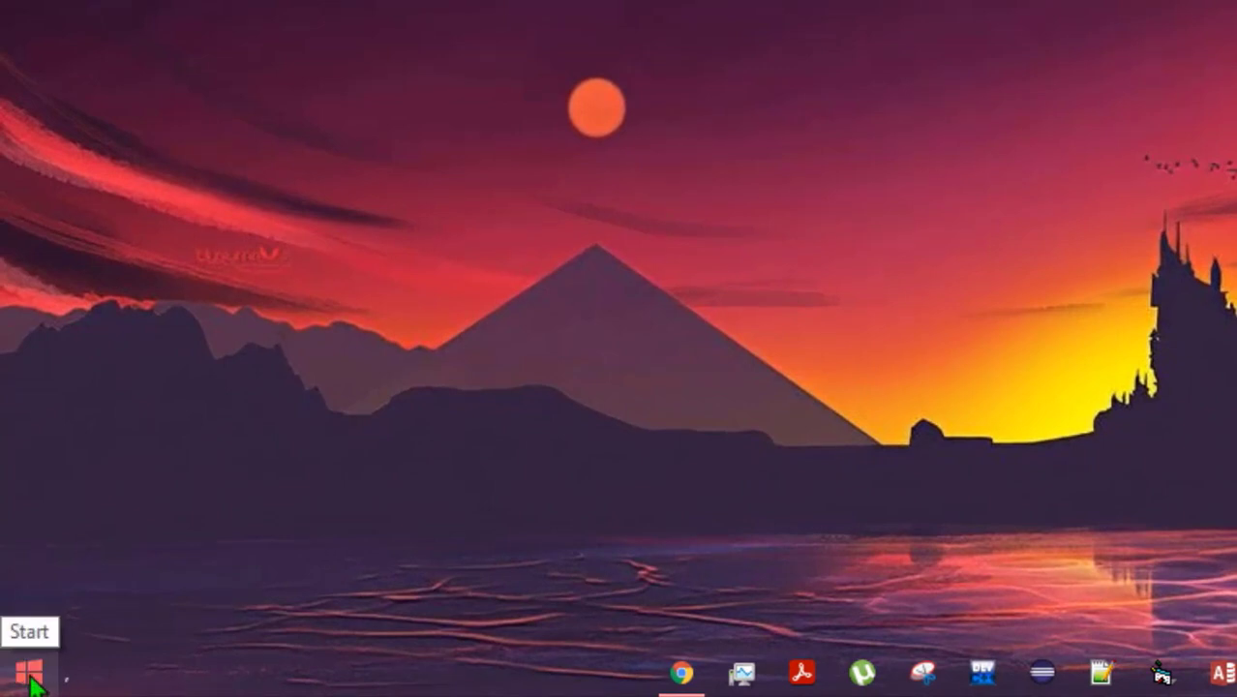
Launch the Settings app from the Win+X quick menu
{"action": "right_click", "coordinate": [31, 684]}
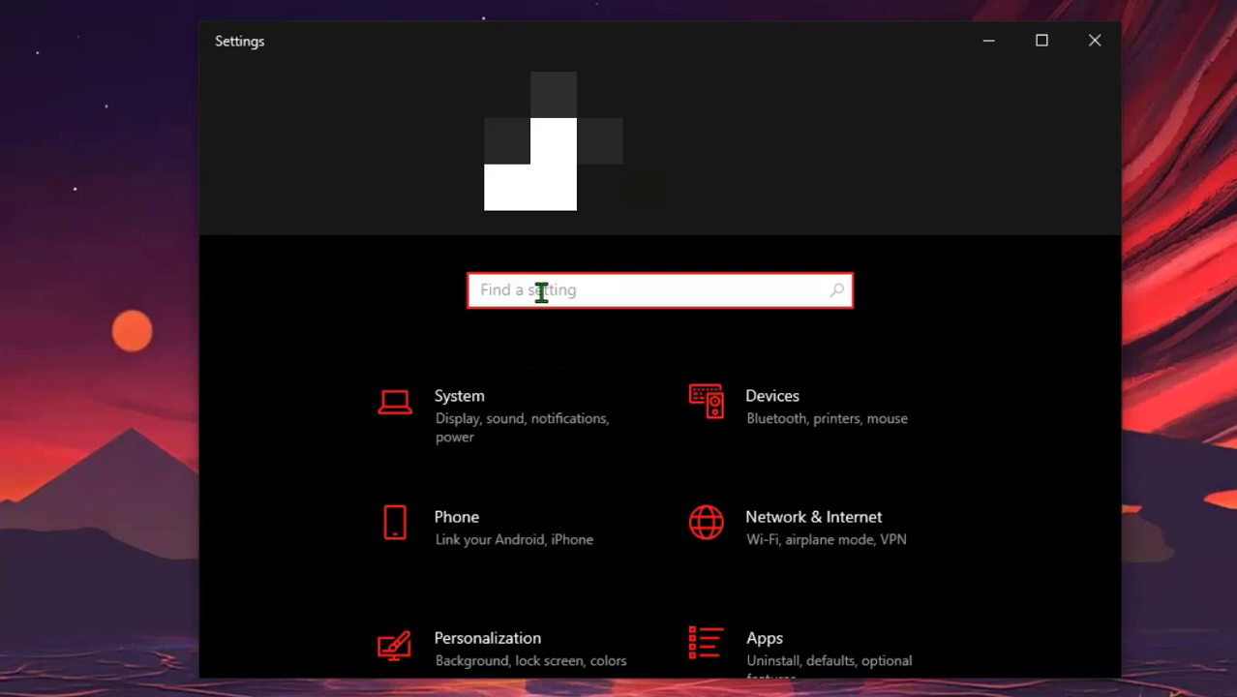
Search settings for 'hotspot' and go to the Mobile hotspot suggestion
{"action": "type", "text": "ho"}
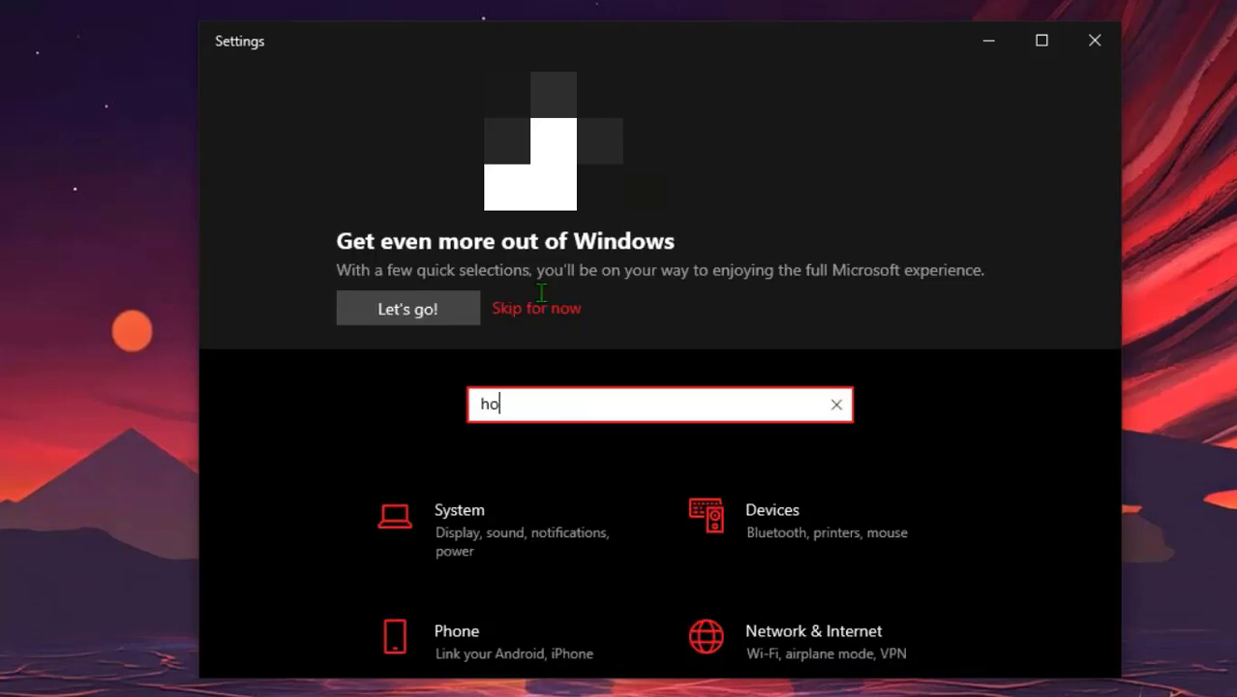
{"action": "type", "text": "tspo"}
{"action": "type", "text": "t"}
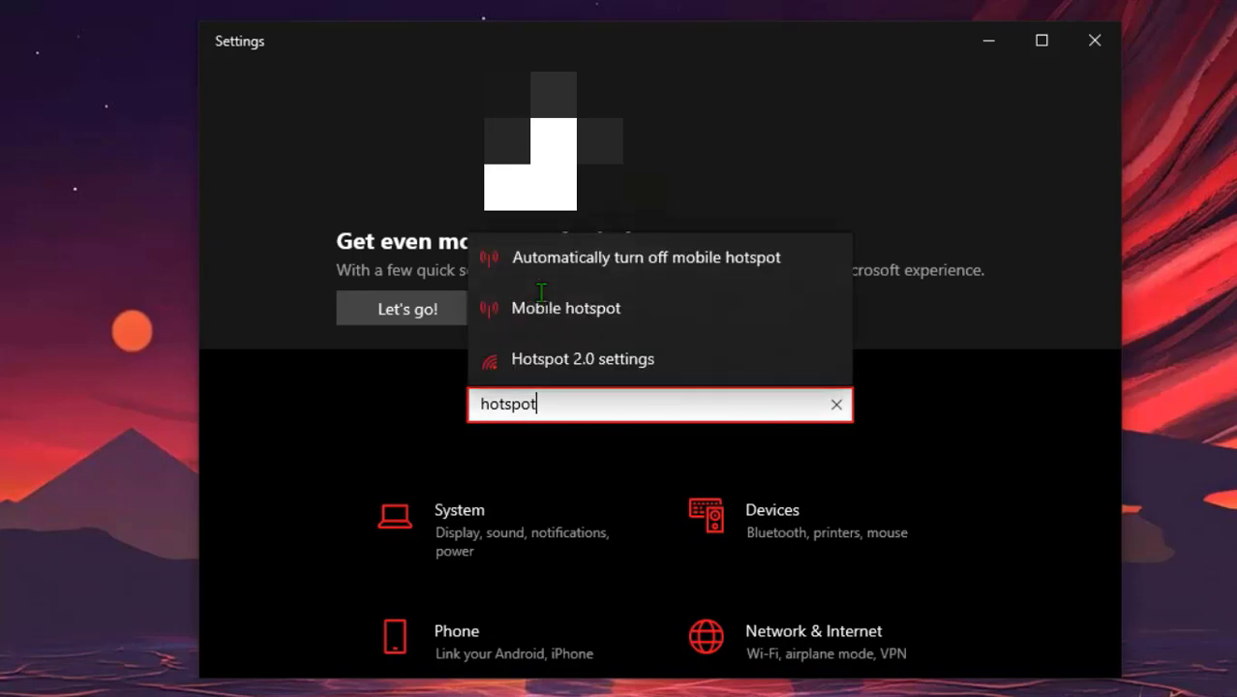
{"action": "left_click", "coordinate": [497, 324]}
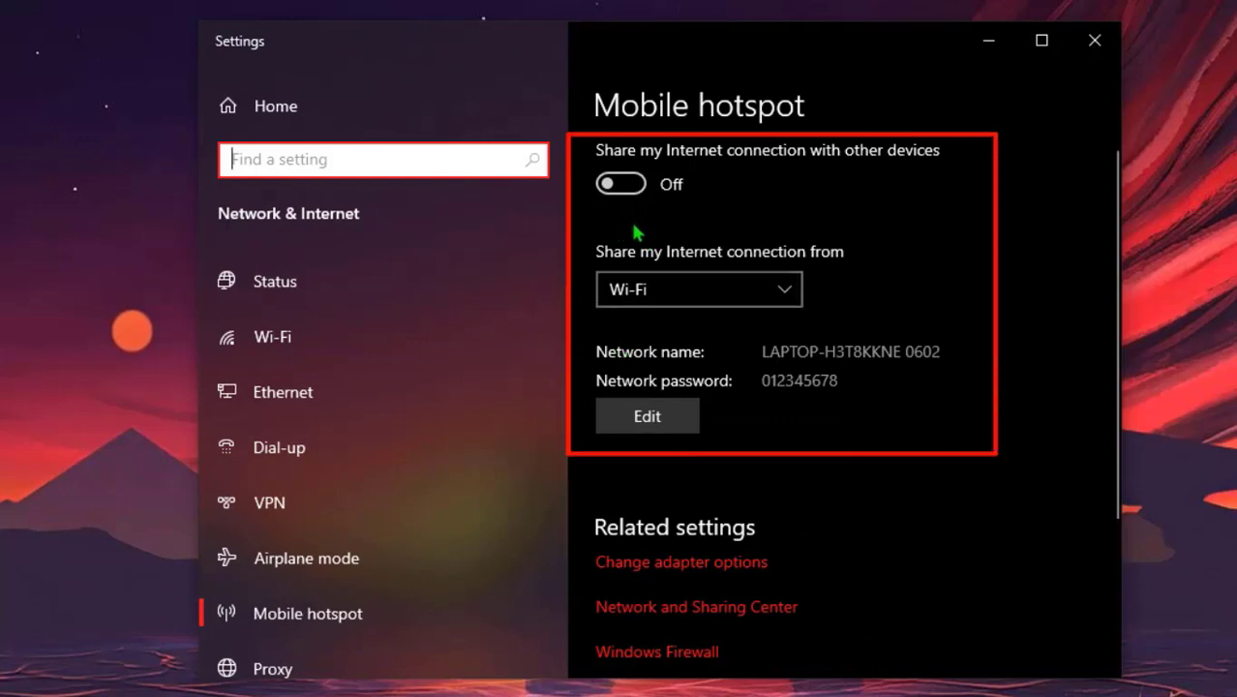
Keep Wi-Fi as the shared connection and switch 'Share my Internet connection' on
{"action": "left_click", "coordinate": [789, 303]}
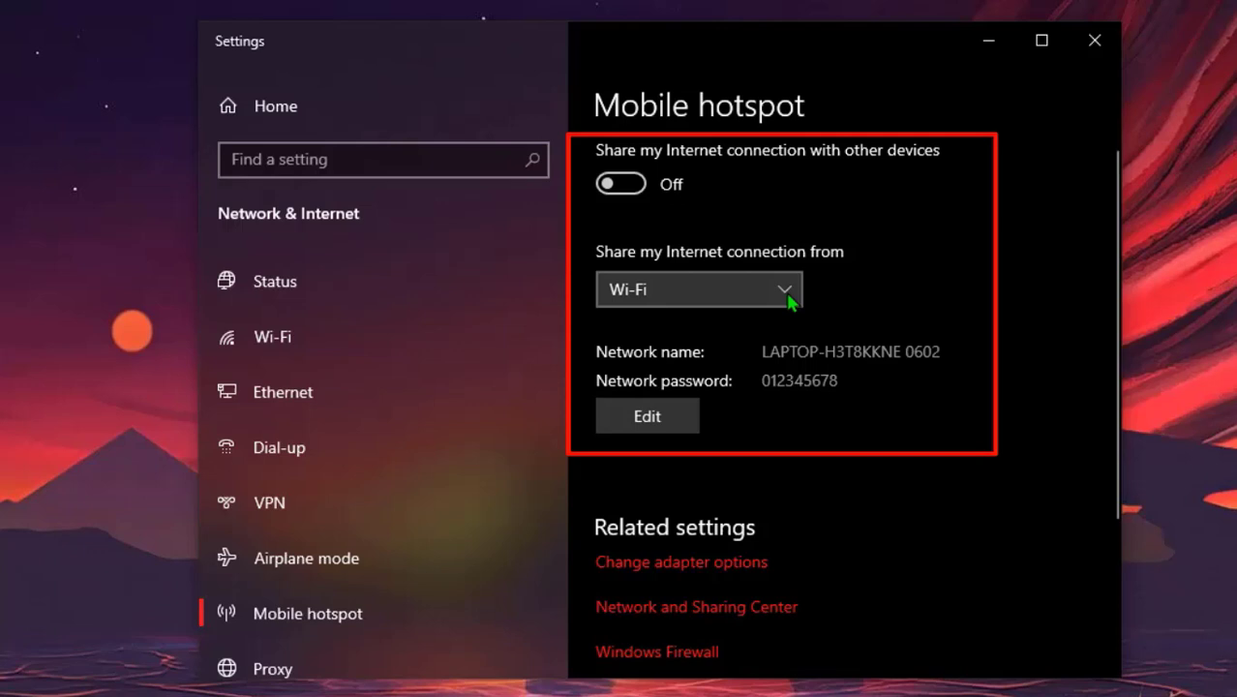
{"action": "left_click", "coordinate": [840, 312]}
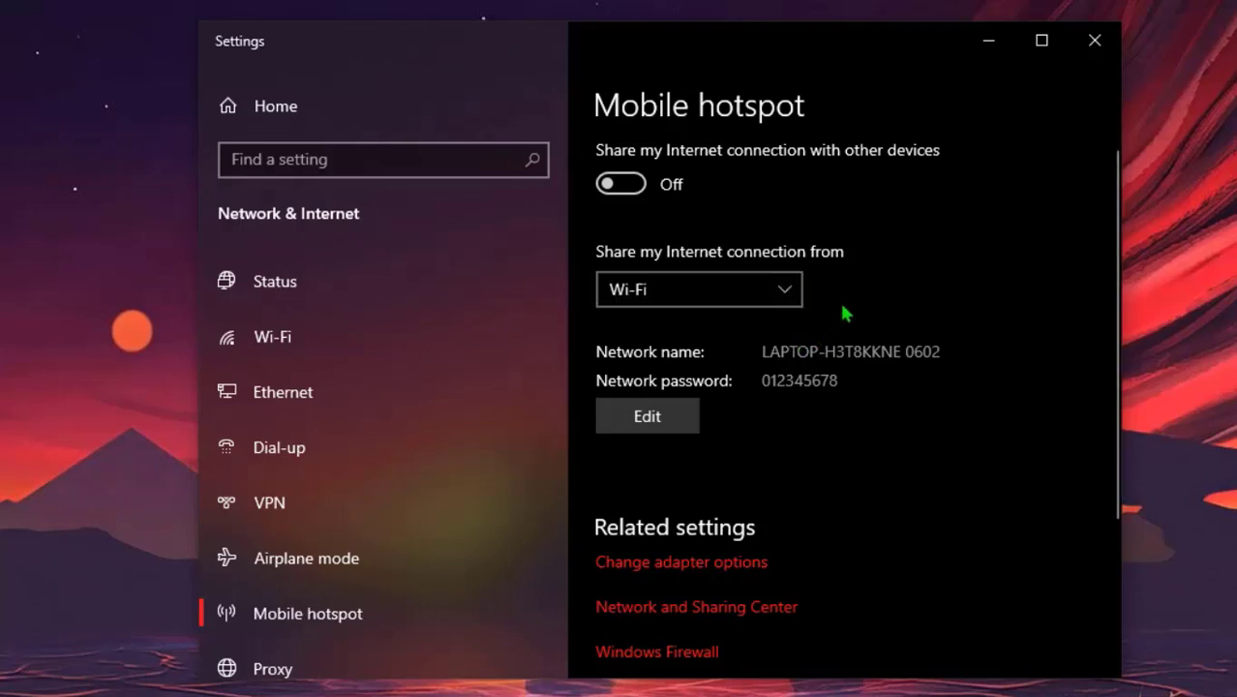
{"action": "left_click", "coordinate": [625, 189]}
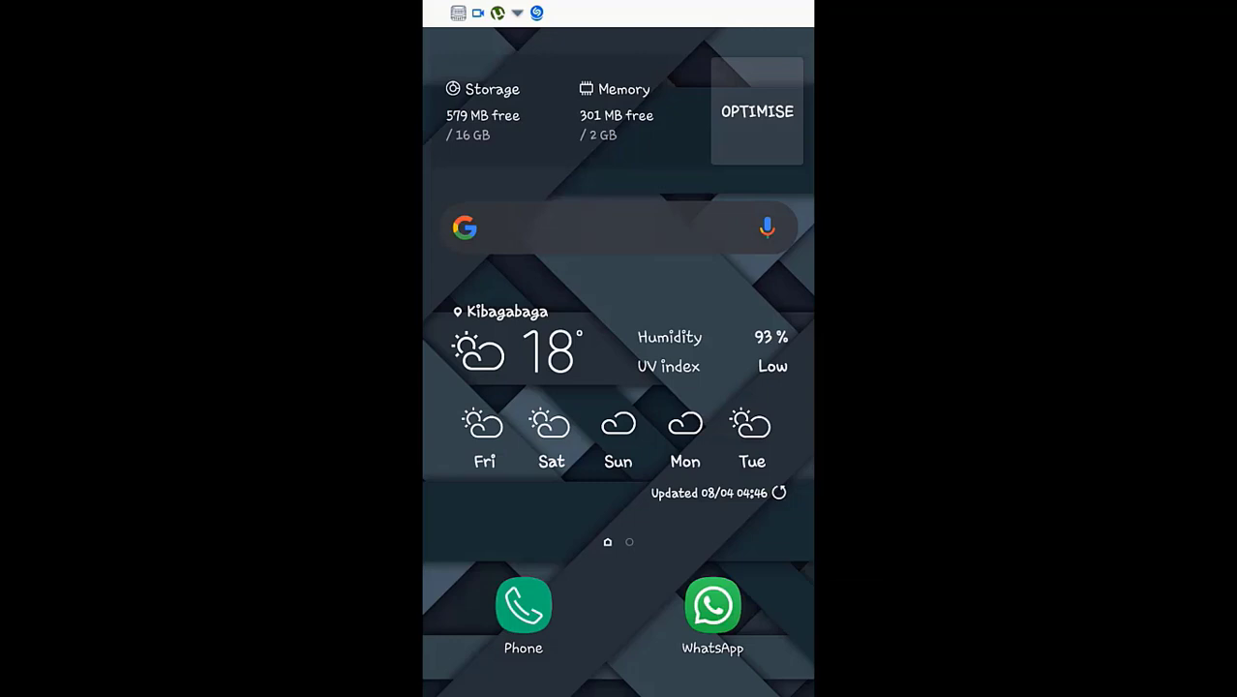
On the phone, pick LAPTOP-H3T8KKNE 0602 from the quick-settings Wi-Fi network list
{"action": "left_click_drag", "start_coordinate": [618, 10], "coordinate": [618, 523]}
{"action": "left_click_drag", "start_coordinate": [618, 97], "coordinate": [618, 523]}
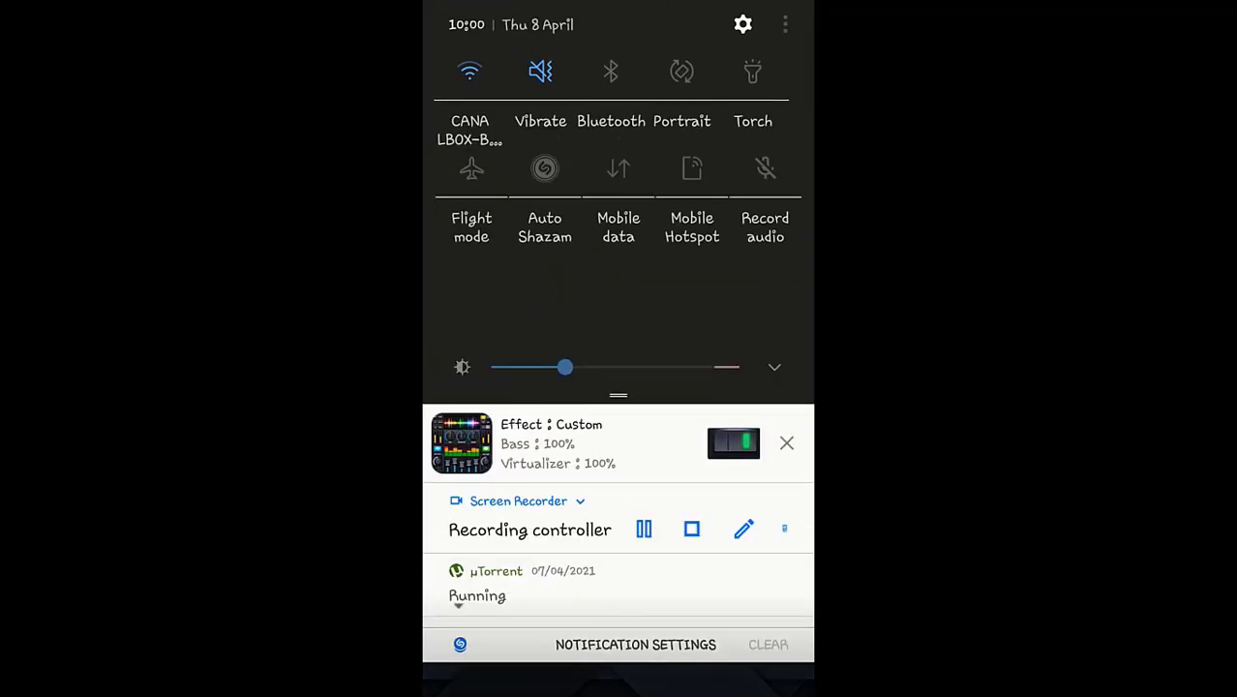
{"action": "left_click", "coordinate": [469, 129]}
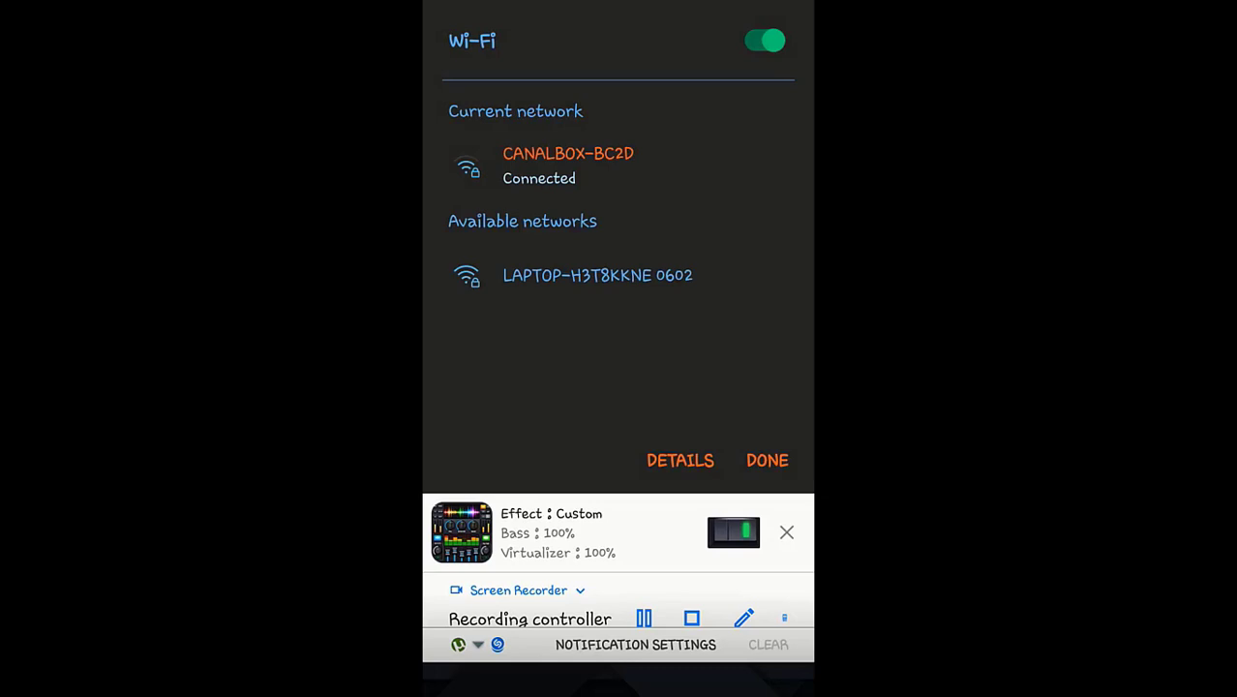
{"action": "left_click_drag", "start_coordinate": [618, 581], "coordinate": [617, 97]}
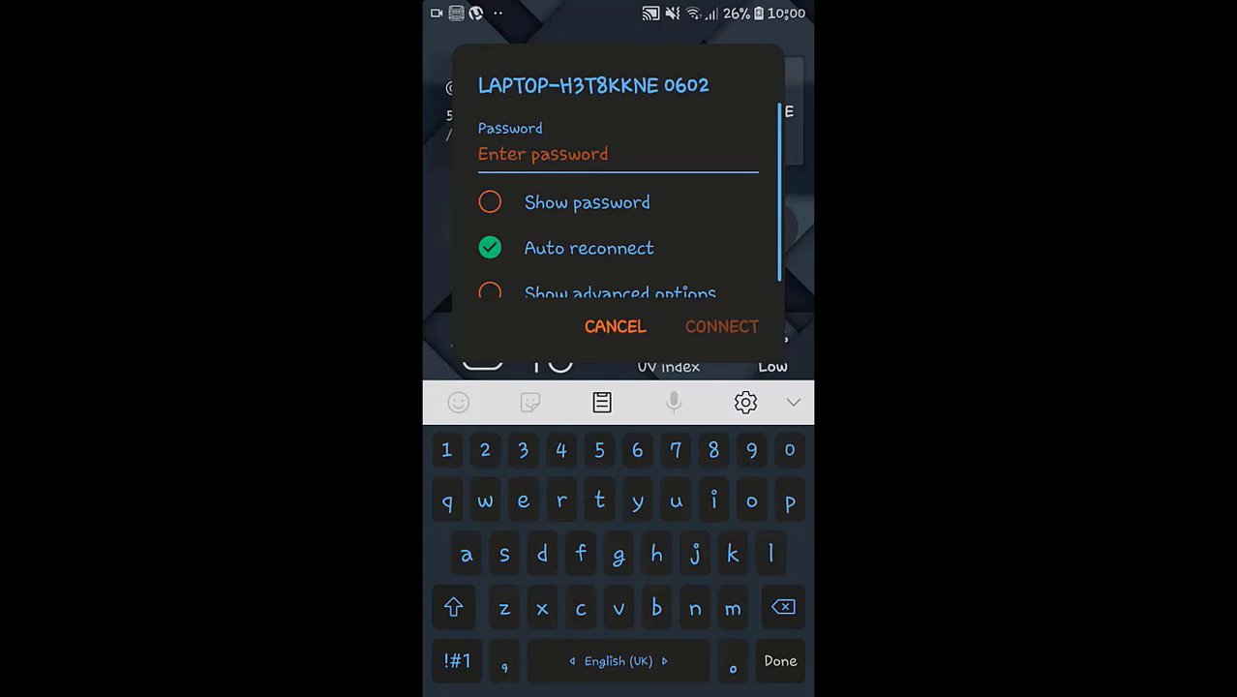
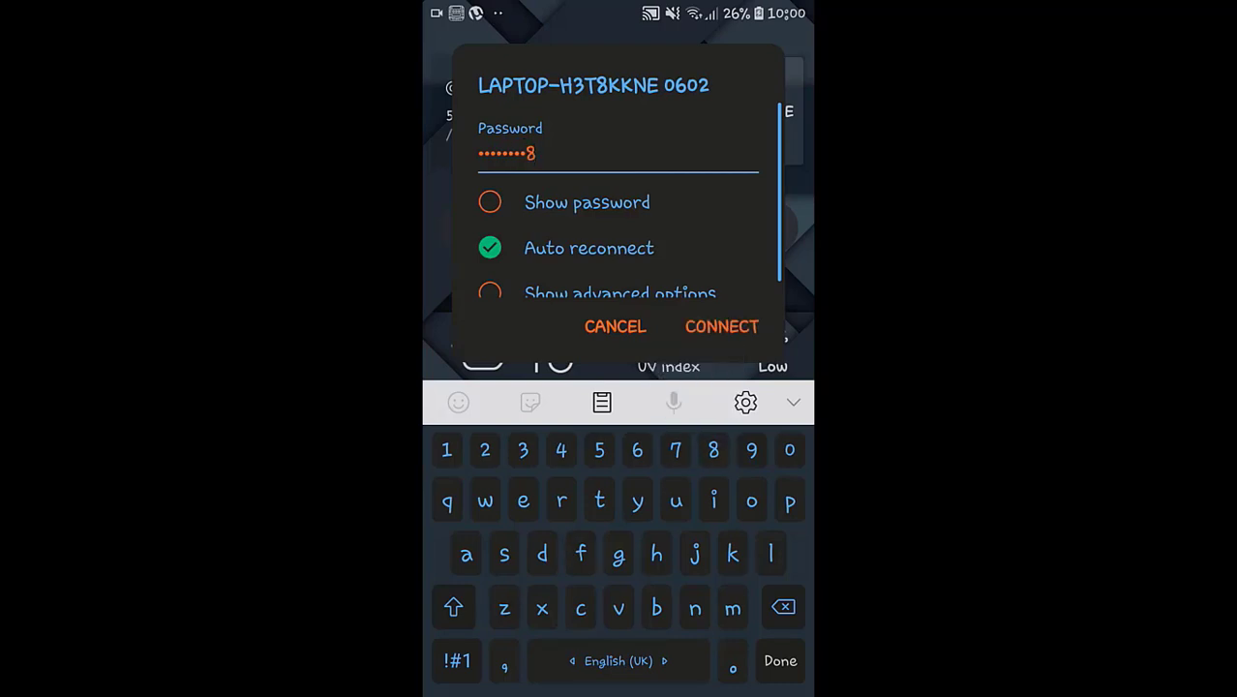
Enter the hotspot password, check it with Show password, and connect
{"action": "left_click", "coordinate": [490, 202]}
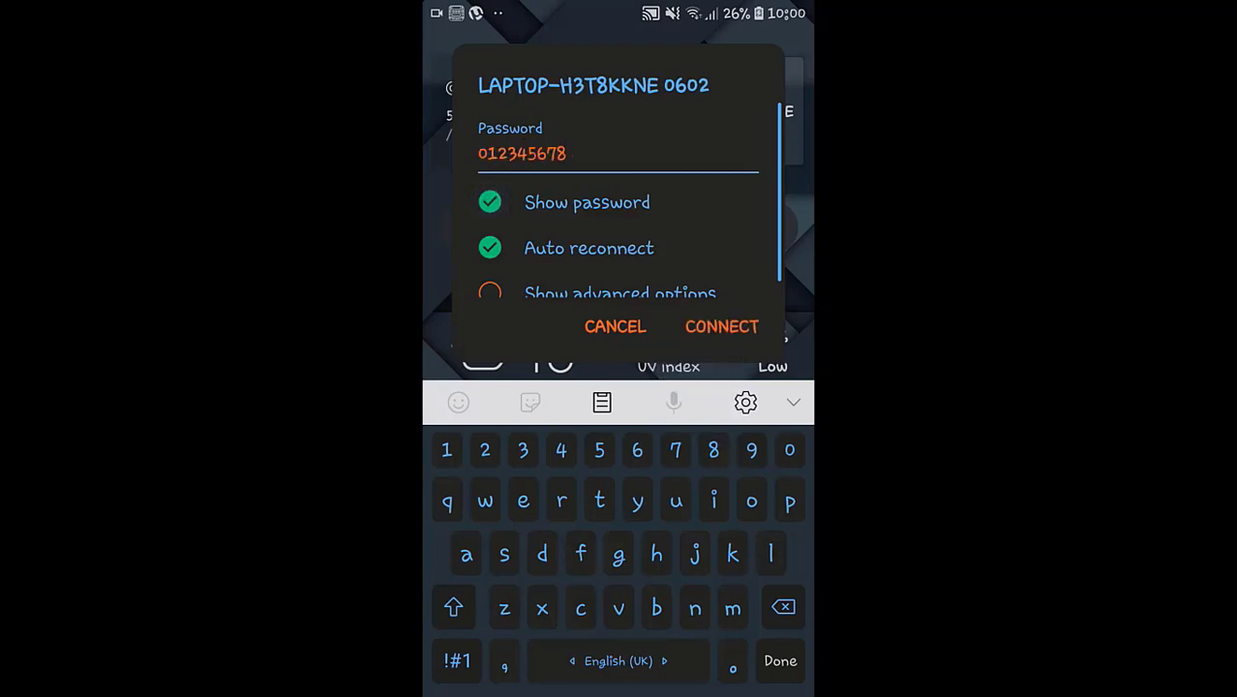
{"action": "left_click", "coordinate": [490, 203]}
{"action": "left_click", "coordinate": [722, 327]}
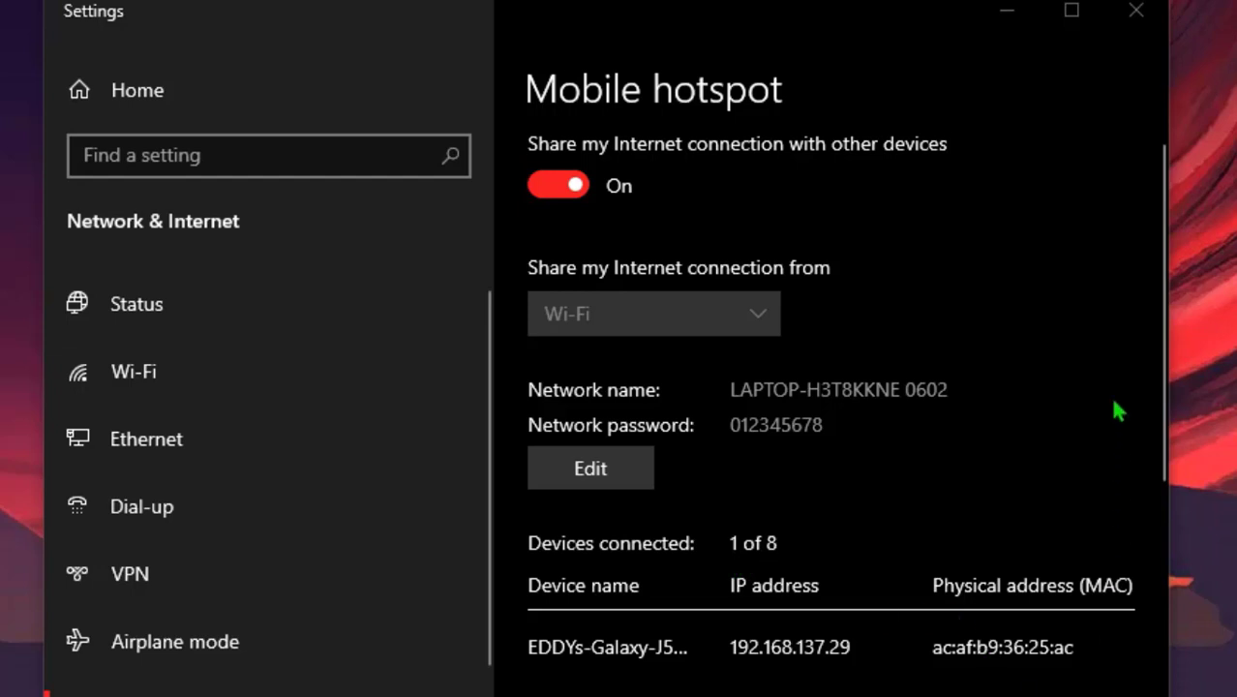
Scroll the Mobile hotspot page to review the Devices connected list showing the phone
{"action": "mouse_move", "coordinate": [1161, 351]}
{"action": "left_mouse_down"}
{"action": "mouse_move", "coordinate": [1162, 485]}
{"action": "mouse_move", "coordinate": [1160, 470]}
{"action": "left_mouse_up"}
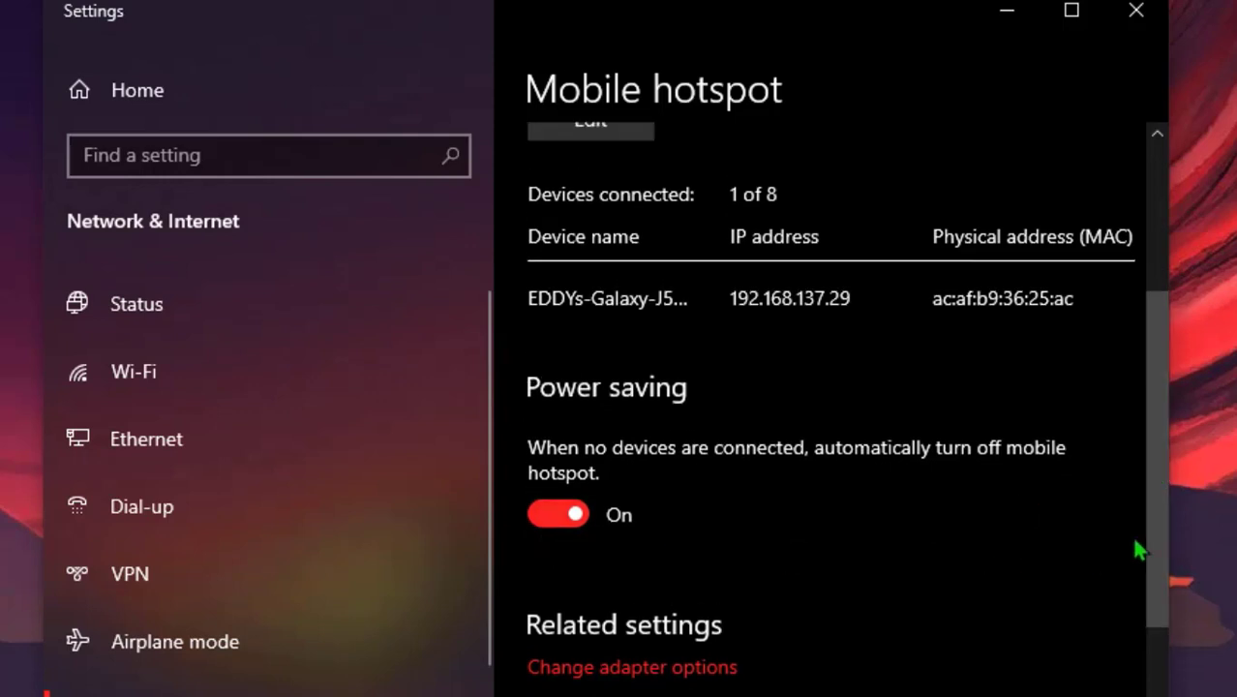
{"action": "mouse_move", "coordinate": [1154, 534]}
{"action": "left_mouse_down"}
{"action": "mouse_move", "coordinate": [1170, 351]}
{"action": "mouse_move", "coordinate": [1163, 407]}
{"action": "mouse_move", "coordinate": [1152, 293]}
{"action": "left_mouse_up"}
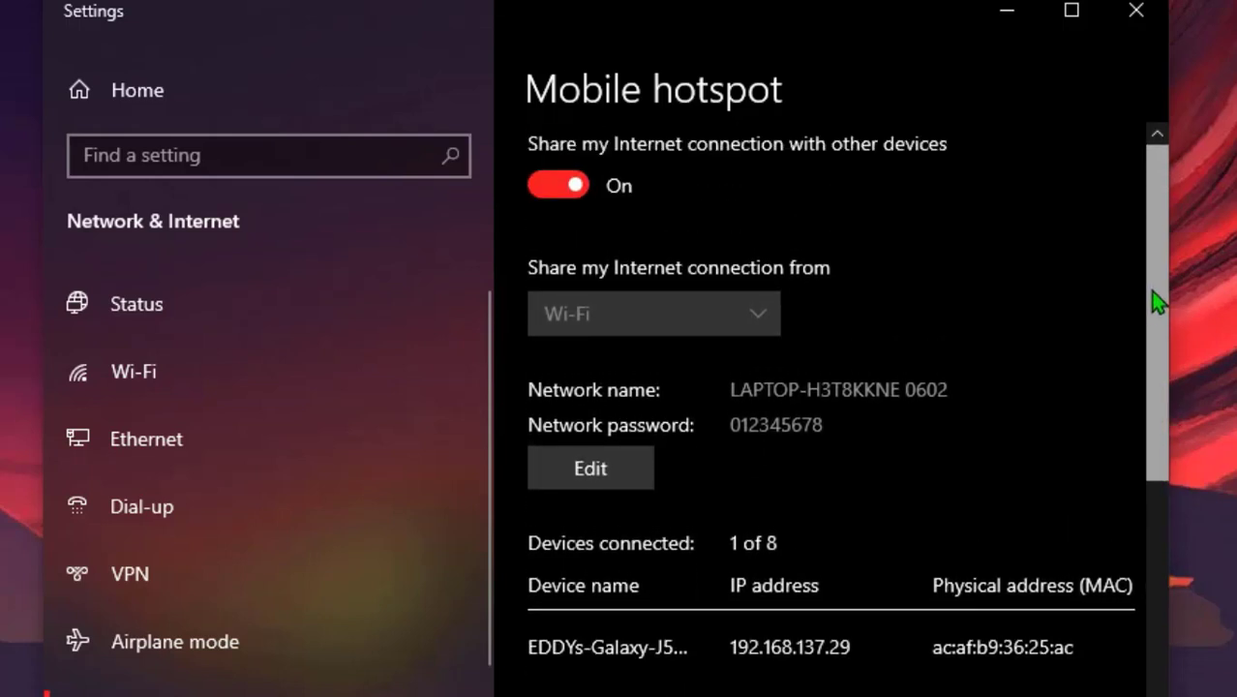